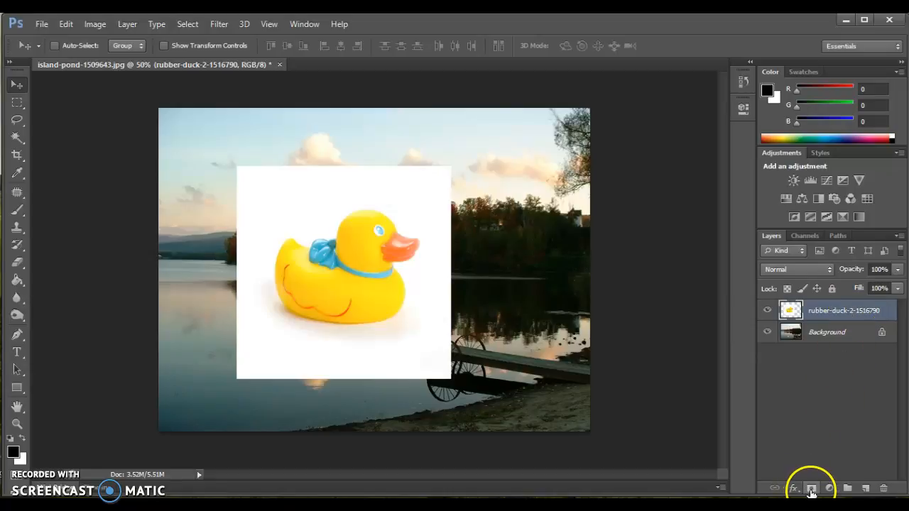
Add a white layer mask to the rubber-duck layer and make the mask the active editing target
{"action": "left_click", "coordinate": [811, 488]}
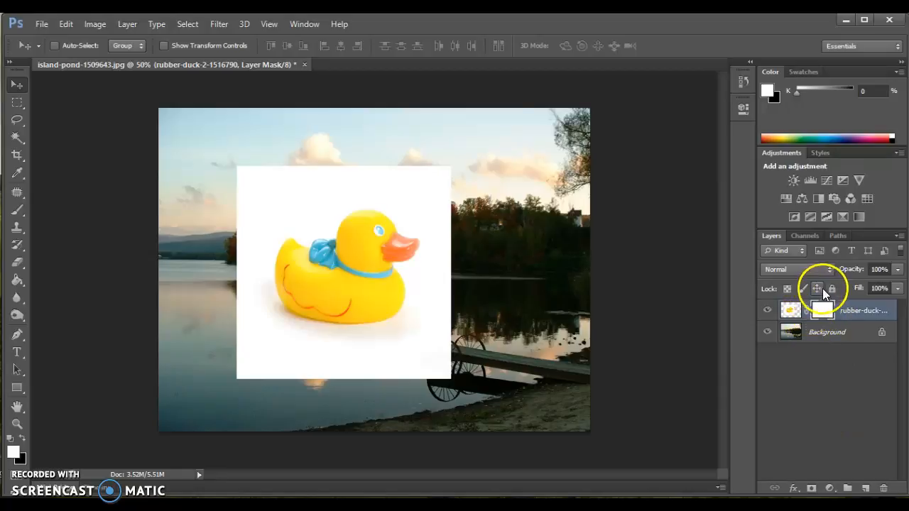
{"action": "left_click", "coordinate": [791, 311]}
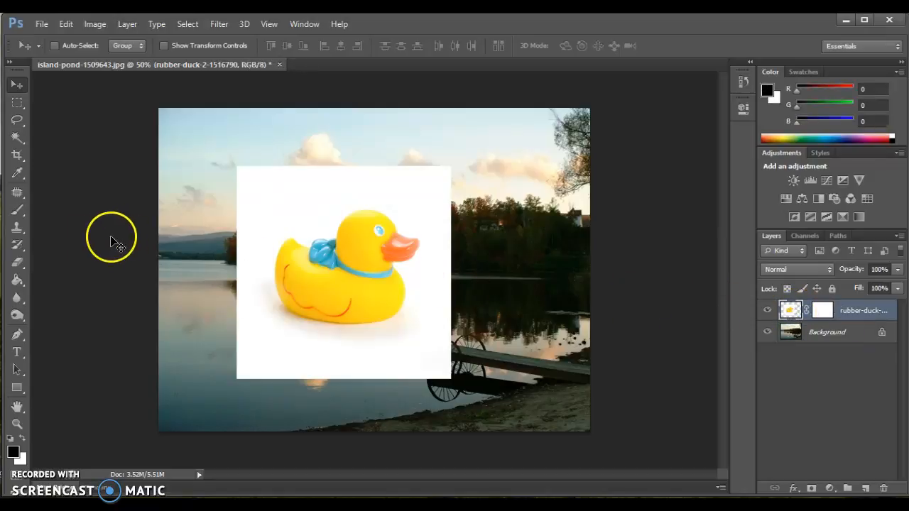
{"action": "left_click", "coordinate": [823, 315]}
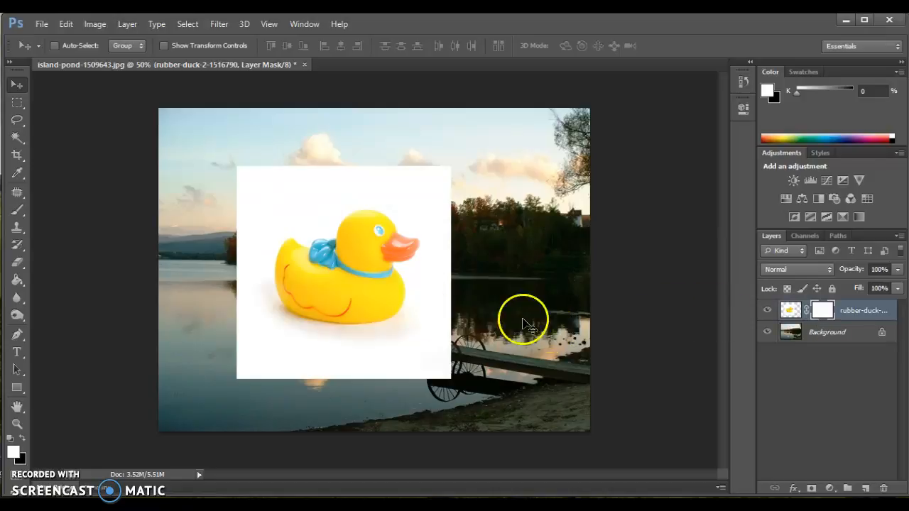
Activate the Brush tool for the mask and adjust its size to 150 px
{"action": "left_click", "coordinate": [18, 211]}
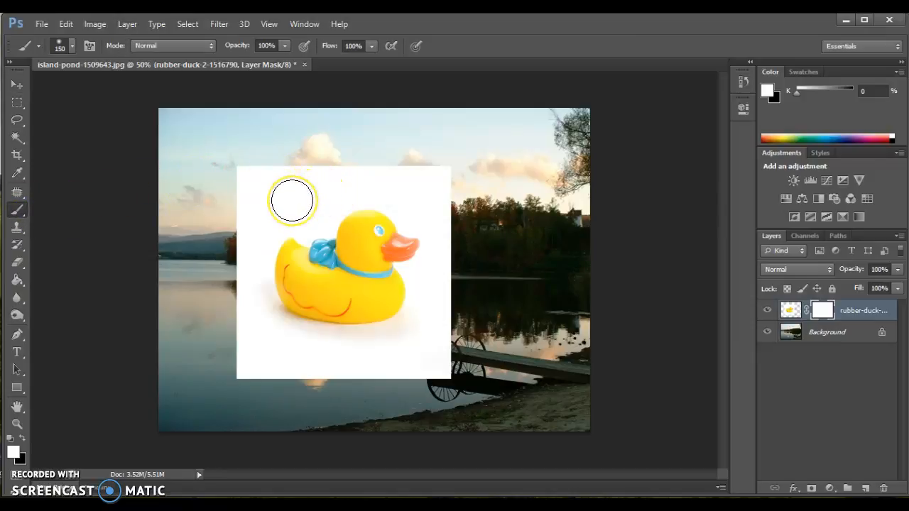
{"action": "left_click", "coordinate": [72, 46]}
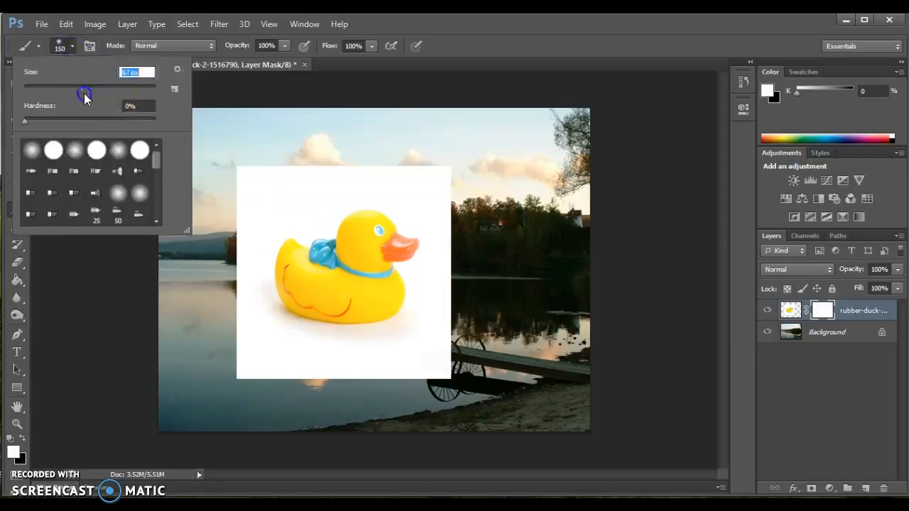
{"action": "mouse_move", "coordinate": [44, 101]}
{"action": "left_mouse_down"}
{"action": "mouse_move", "coordinate": [110, 93]}
{"action": "mouse_move", "coordinate": [104, 87]}
{"action": "left_mouse_up"}
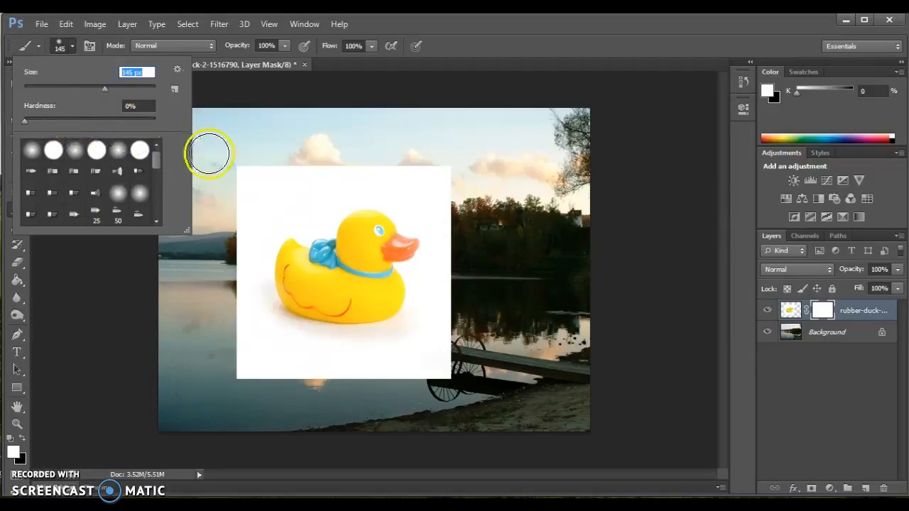
{"action": "left_click", "coordinate": [284, 191]}
{"action": "left_click", "coordinate": [280, 190]}
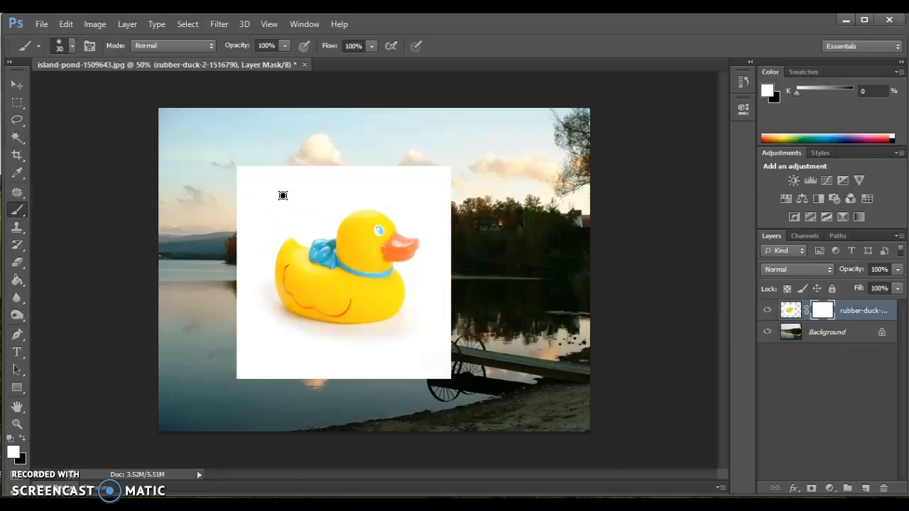
{"action": "key", "text": "bracketleft"}
{"action": "key", "text": "bracketleft"}
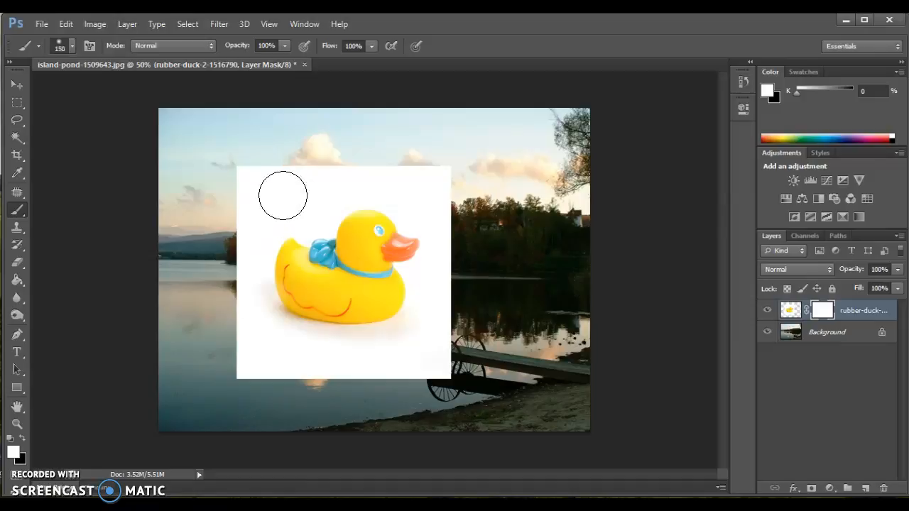
Make black the foreground colour and paint on the mask with the soft brush to hide the white area below the duck
{"action": "left_click", "coordinate": [22, 438]}
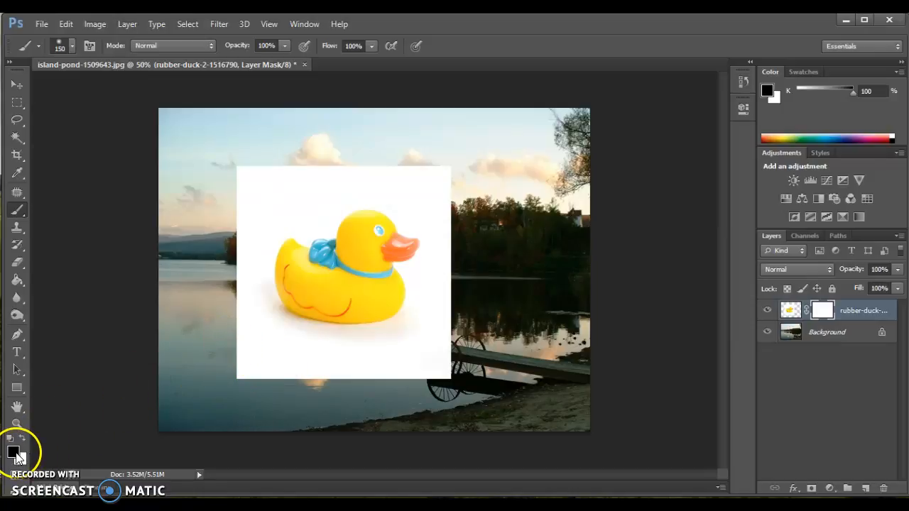
{"action": "left_click", "coordinate": [247, 346]}
{"action": "mouse_move", "coordinate": [247, 346]}
{"action": "left_mouse_down"}
{"action": "mouse_move", "coordinate": [356, 352]}
{"action": "mouse_move", "coordinate": [453, 342]}
{"action": "mouse_move", "coordinate": [393, 355]}
{"action": "mouse_move", "coordinate": [218, 340]}
{"action": "mouse_move", "coordinate": [414, 345]}
{"action": "mouse_move", "coordinate": [487, 332]}
{"action": "mouse_move", "coordinate": [446, 349]}
{"action": "mouse_move", "coordinate": [434, 315]}
{"action": "mouse_move", "coordinate": [431, 340]}
{"action": "mouse_move", "coordinate": [434, 312]}
{"action": "mouse_move", "coordinate": [387, 344]}
{"action": "mouse_move", "coordinate": [308, 313]}
{"action": "mouse_move", "coordinate": [276, 333]}
{"action": "mouse_move", "coordinate": [249, 331]}
{"action": "mouse_move", "coordinate": [235, 306]}
{"action": "mouse_move", "coordinate": [247, 379]}
{"action": "mouse_move", "coordinate": [274, 384]}
{"action": "mouse_move", "coordinate": [320, 357]}
{"action": "mouse_move", "coordinate": [368, 391]}
{"action": "mouse_move", "coordinate": [437, 370]}
{"action": "left_mouse_up"}
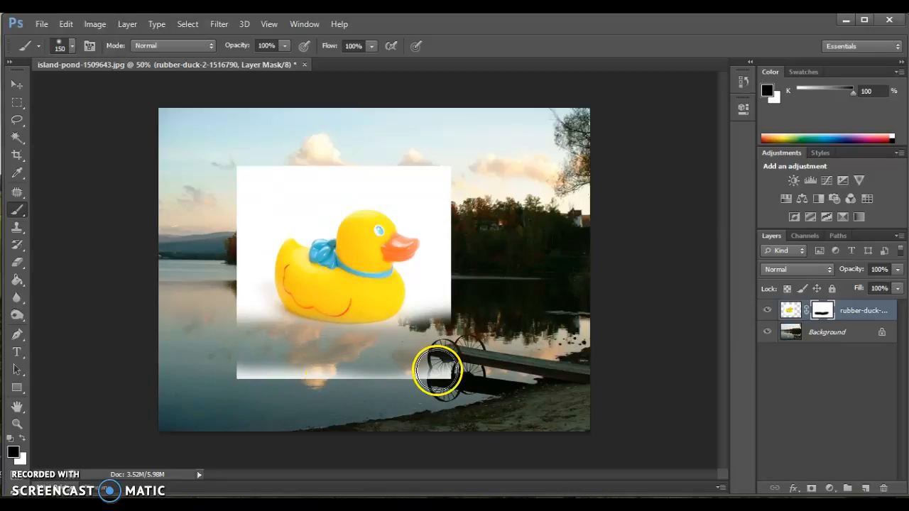
Set the brush hardness to 100% and paint a black horizontal band across the duck's head on the mask
{"action": "left_click", "coordinate": [70, 45]}
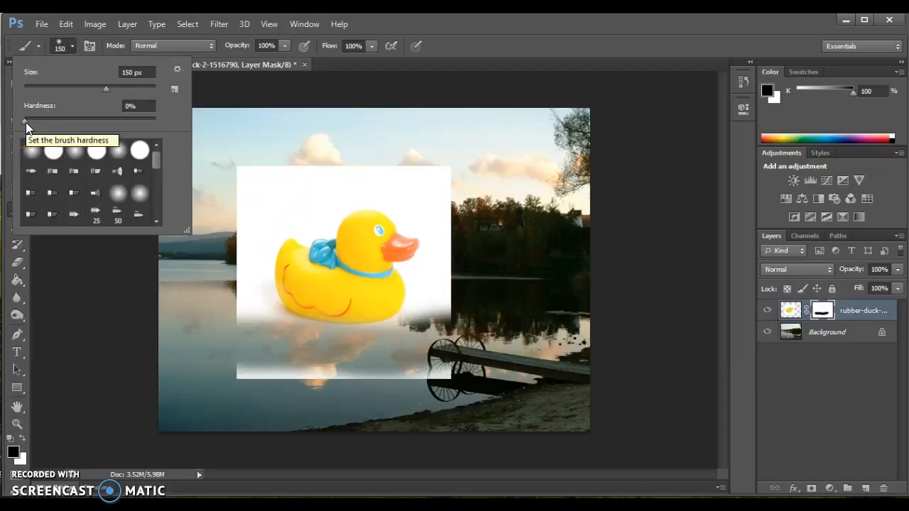
{"action": "mouse_move", "coordinate": [26, 122]}
{"action": "left_mouse_down"}
{"action": "mouse_move", "coordinate": [100, 98]}
{"action": "mouse_move", "coordinate": [170, 121]}
{"action": "left_mouse_up"}
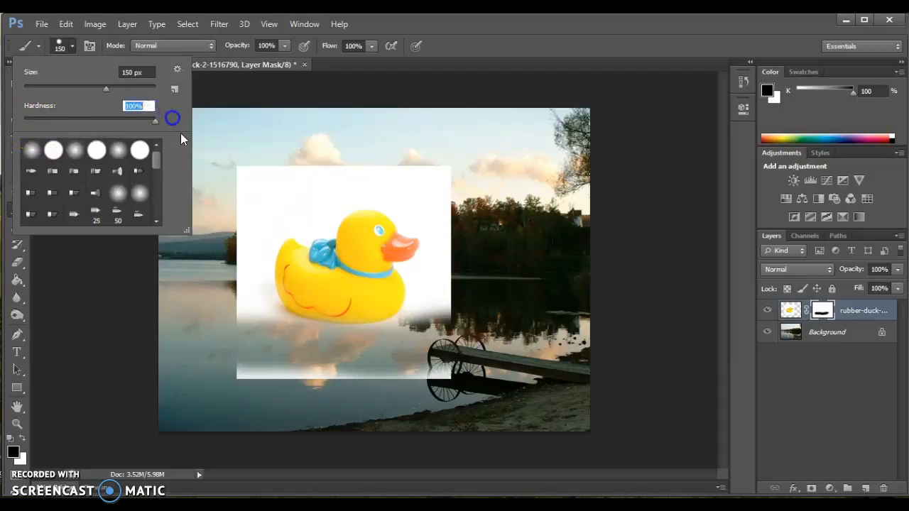
{"action": "left_click_drag", "start_coordinate": [234, 209], "coordinate": [481, 211]}
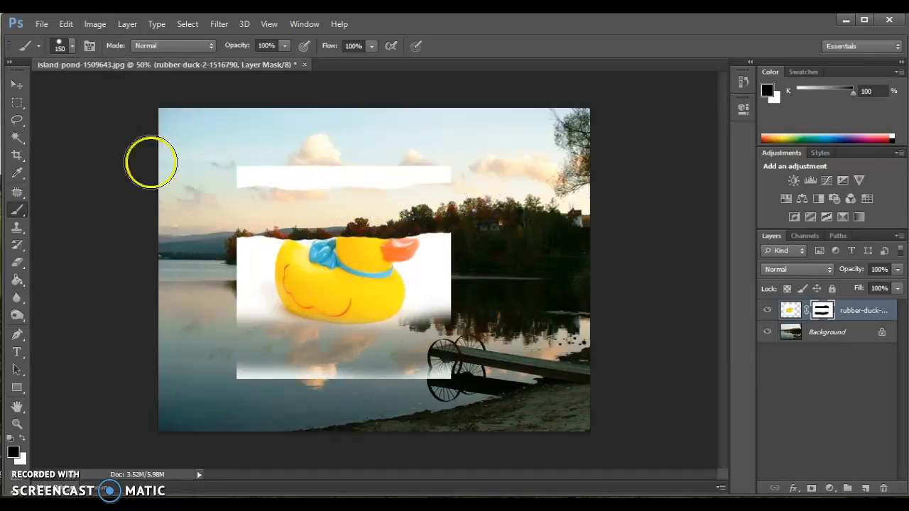
Move the masked duck layer down and to the right, over the dock and shoreline
{"action": "left_click", "coordinate": [17, 85]}
{"action": "left_click_drag", "start_coordinate": [360, 266], "coordinate": [476, 312]}
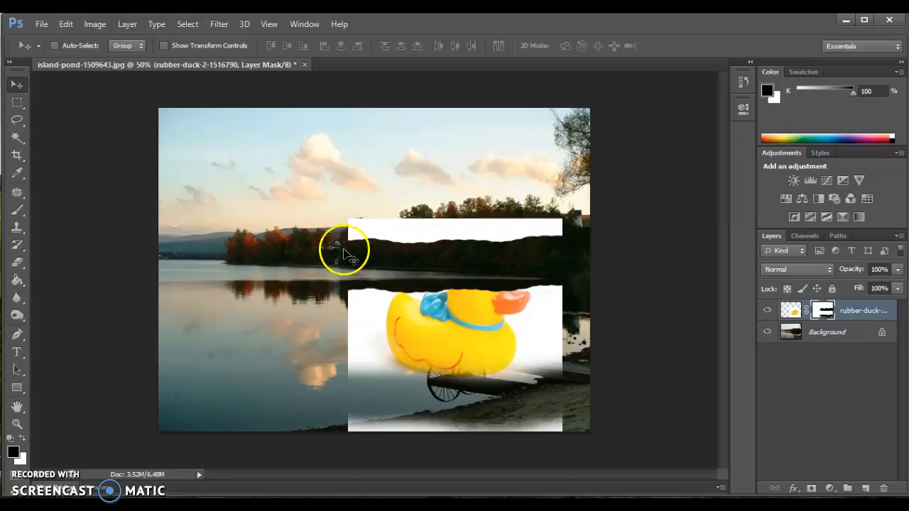
Set the brush hardness to 90% and paint the mask white over the hidden bands to restore the whole duck image
{"action": "left_click", "coordinate": [17, 210]}
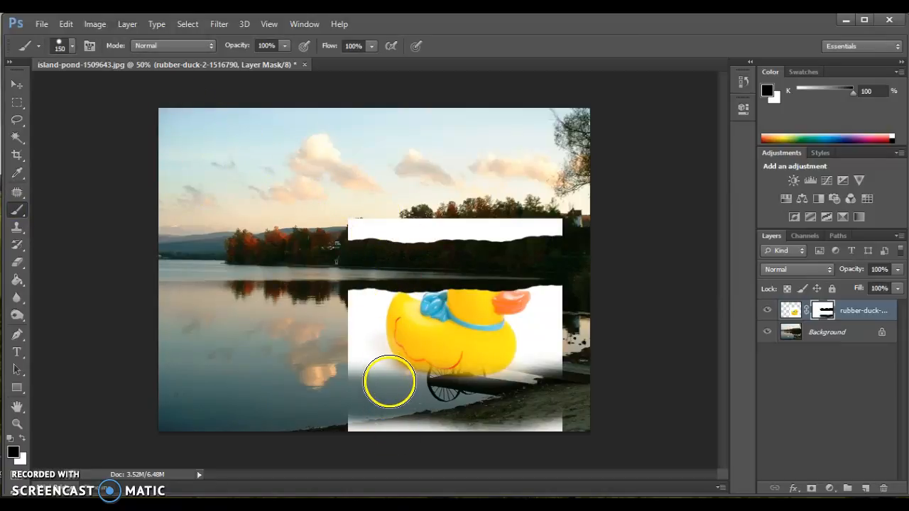
{"action": "left_click", "coordinate": [70, 47]}
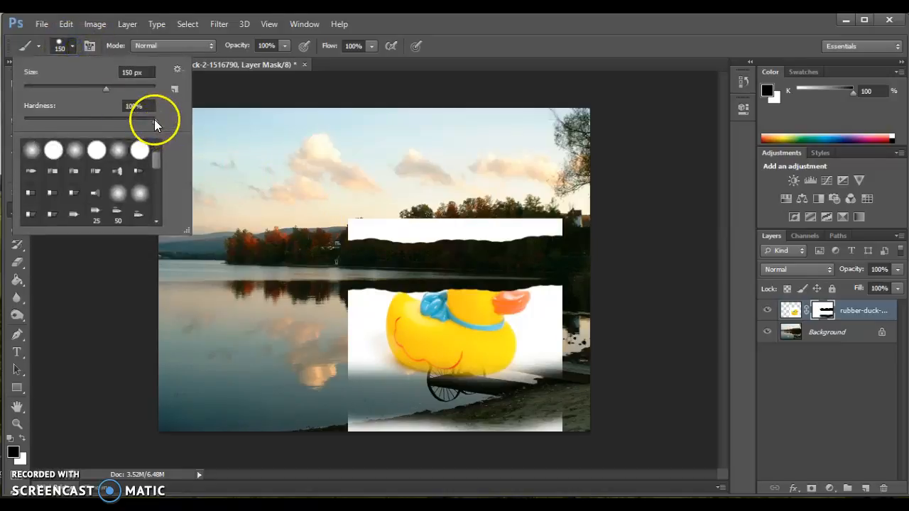
{"action": "left_click_drag", "start_coordinate": [155, 120], "coordinate": [21, 138]}
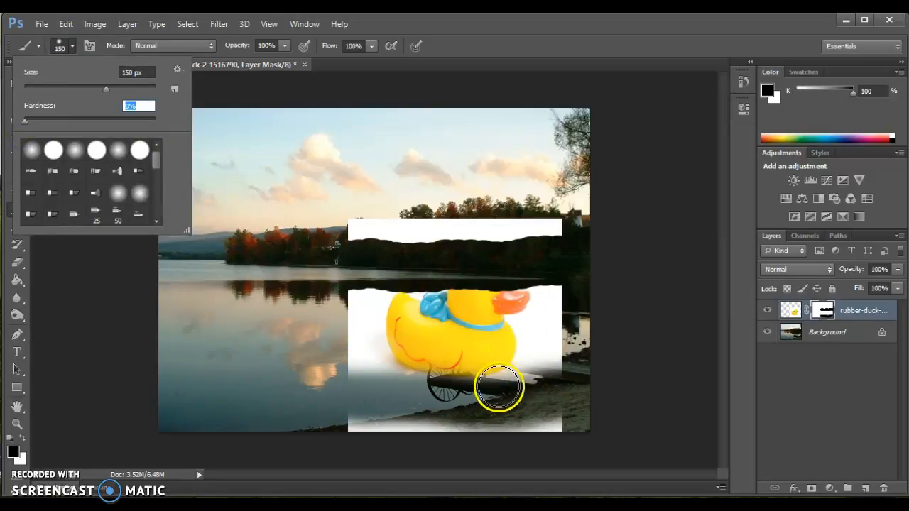
{"action": "left_click_drag", "start_coordinate": [23, 120], "coordinate": [135, 122]}
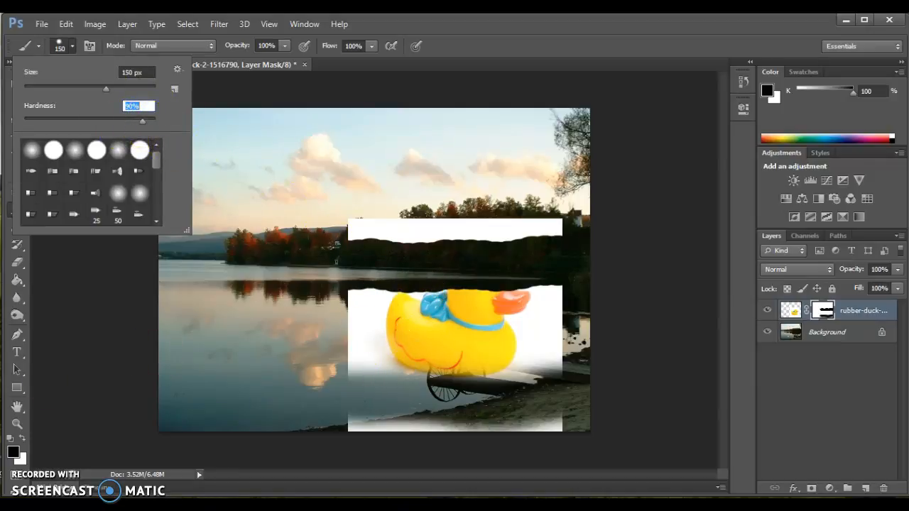
{"action": "left_click", "coordinate": [22, 440]}
{"action": "mouse_move", "coordinate": [412, 259]}
{"action": "left_mouse_down"}
{"action": "mouse_move", "coordinate": [416, 288]}
{"action": "mouse_move", "coordinate": [434, 289]}
{"action": "mouse_move", "coordinate": [531, 242]}
{"action": "mouse_move", "coordinate": [536, 270]}
{"action": "mouse_move", "coordinate": [365, 245]}
{"action": "mouse_move", "coordinate": [355, 428]}
{"action": "mouse_move", "coordinate": [405, 381]}
{"action": "mouse_move", "coordinate": [547, 402]}
{"action": "mouse_move", "coordinate": [528, 388]}
{"action": "mouse_move", "coordinate": [523, 334]}
{"action": "left_mouse_up"}
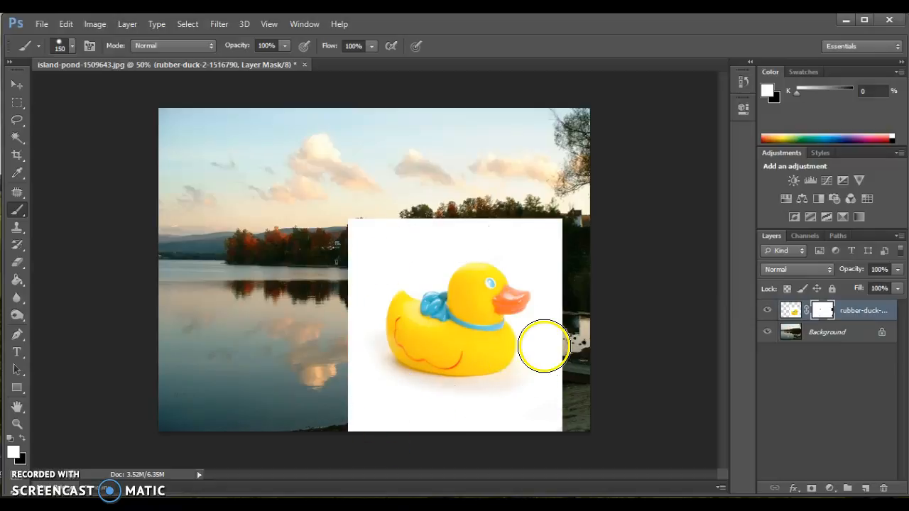
Paint the mask black with the 90% hard brush in a horizontal band across the top of the duck's head
{"action": "key", "text": "x"}
{"action": "left_click_drag", "start_coordinate": [545, 260], "coordinate": [347, 261]}
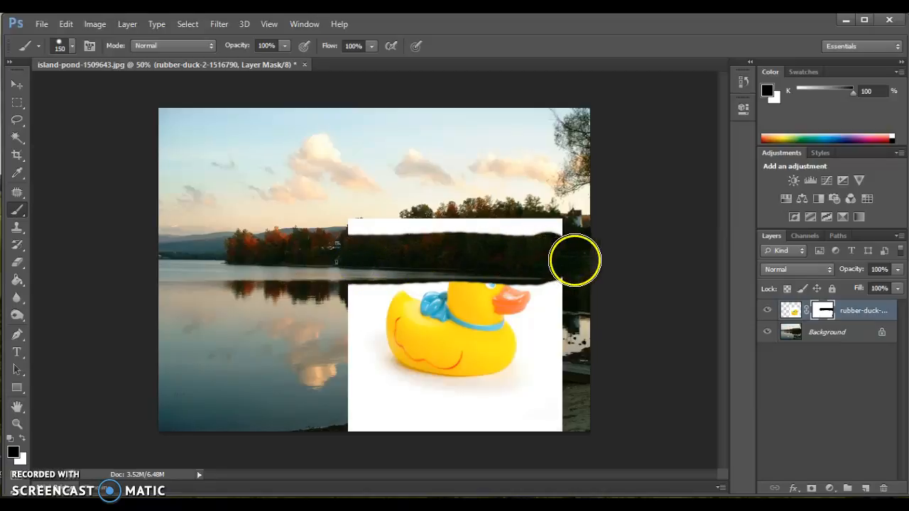
{"action": "left_click", "coordinate": [71, 45]}
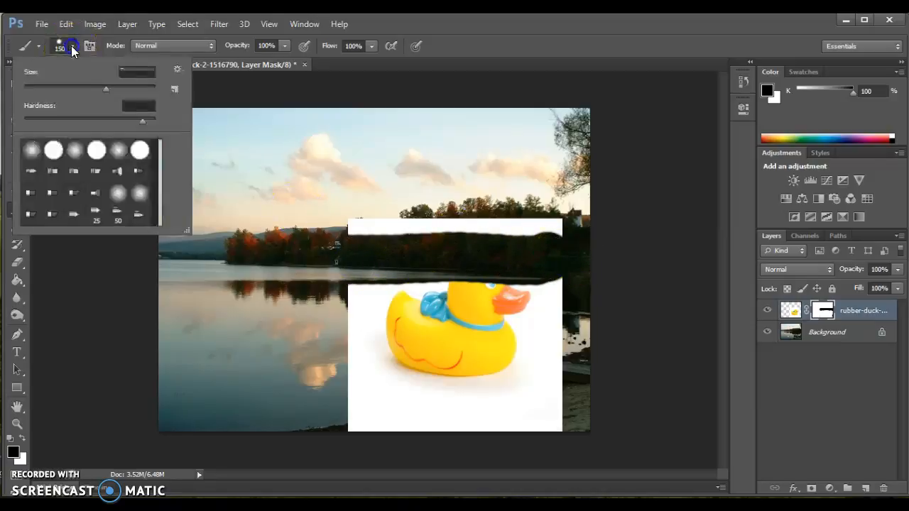
{"action": "left_click_drag", "start_coordinate": [138, 121], "coordinate": [144, 123]}
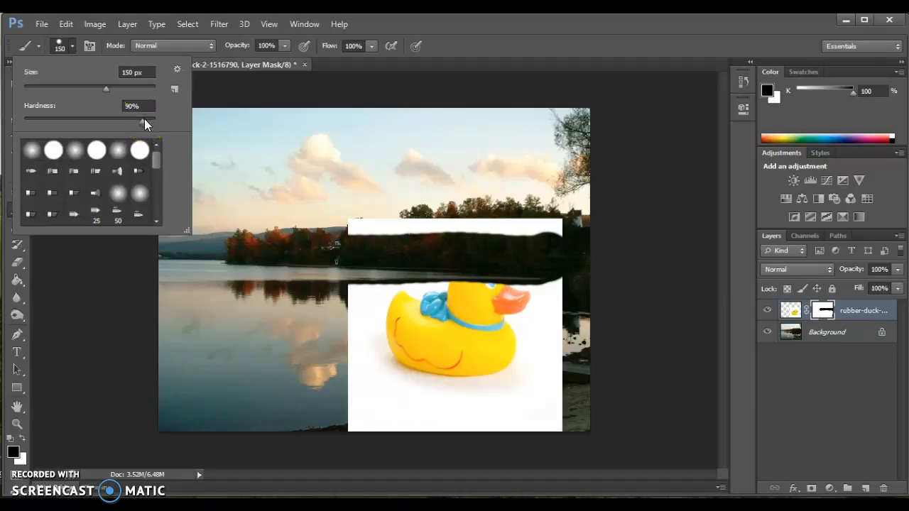
{"action": "left_click", "coordinate": [335, 247]}
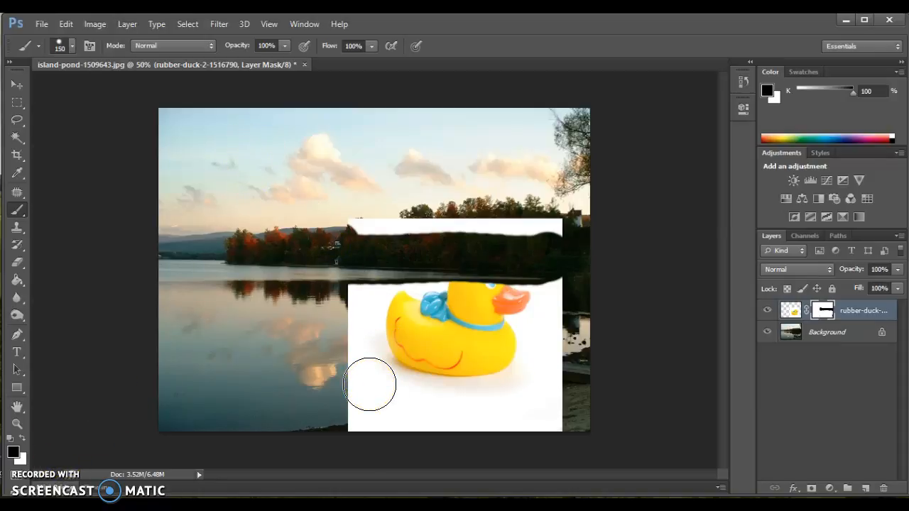
Lower the brush hardness and paint the mask black over the duck's head and the remaining white area above it
{"action": "left_click", "coordinate": [71, 46]}
{"action": "left_click", "coordinate": [142, 122]}
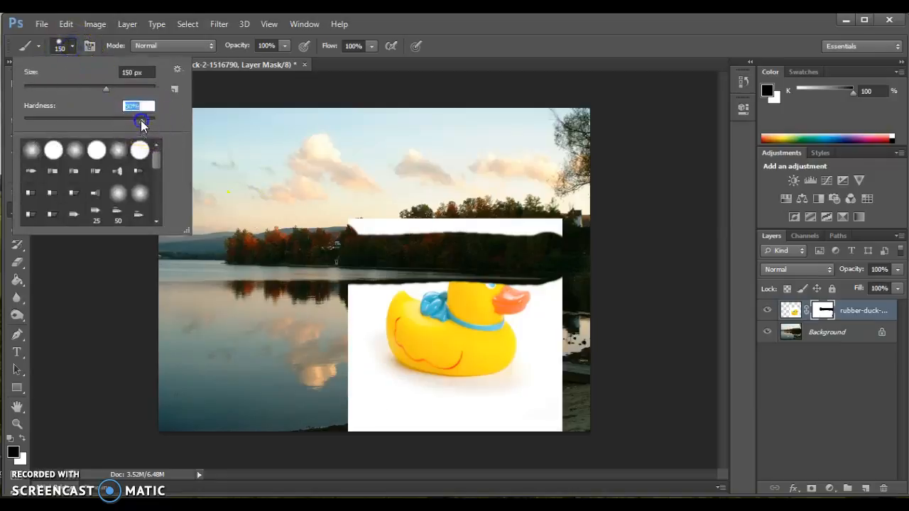
{"action": "left_click", "coordinate": [357, 270]}
{"action": "mouse_move", "coordinate": [357, 269]}
{"action": "left_mouse_down"}
{"action": "mouse_move", "coordinate": [558, 279]}
{"action": "mouse_move", "coordinate": [502, 273]}
{"action": "left_mouse_up"}
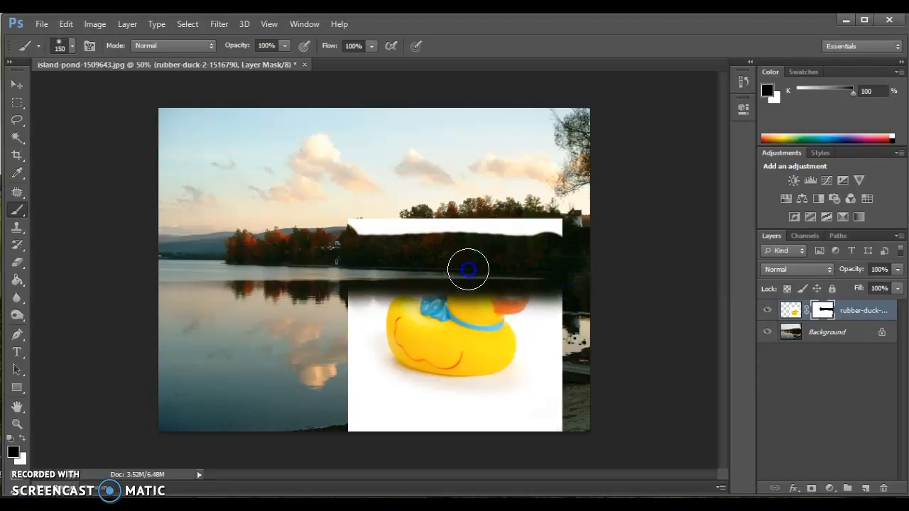
{"action": "left_click_drag", "start_coordinate": [567, 278], "coordinate": [334, 298]}
{"action": "mouse_move", "coordinate": [342, 257]}
{"action": "left_mouse_down"}
{"action": "mouse_move", "coordinate": [523, 244]}
{"action": "mouse_move", "coordinate": [416, 246]}
{"action": "mouse_move", "coordinate": [440, 241]}
{"action": "mouse_move", "coordinate": [435, 231]}
{"action": "mouse_move", "coordinate": [519, 233]}
{"action": "left_mouse_up"}
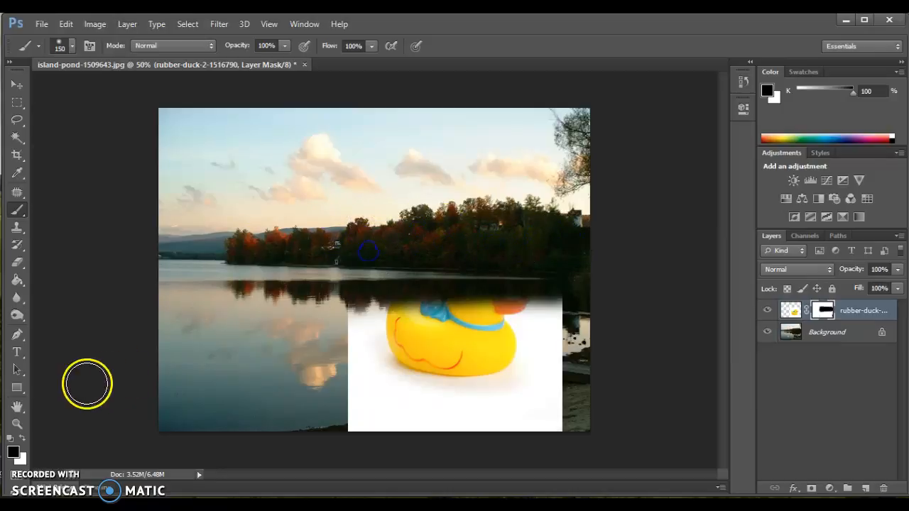
With a black brush at 100% hardness and 27% opacity, build up overlapping mask strokes across the duck's lower edge and the white below it
{"action": "left_click", "coordinate": [72, 45]}
{"action": "left_click", "coordinate": [24, 122]}
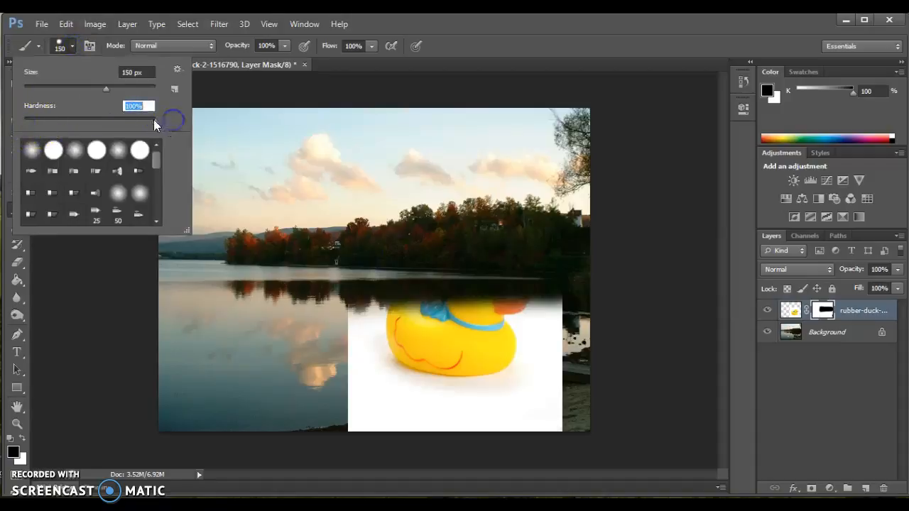
{"action": "left_click", "coordinate": [286, 45]}
{"action": "mouse_move", "coordinate": [285, 45]}
{"action": "left_mouse_down"}
{"action": "mouse_move", "coordinate": [283, 59]}
{"action": "mouse_move", "coordinate": [237, 71]}
{"action": "left_mouse_up"}
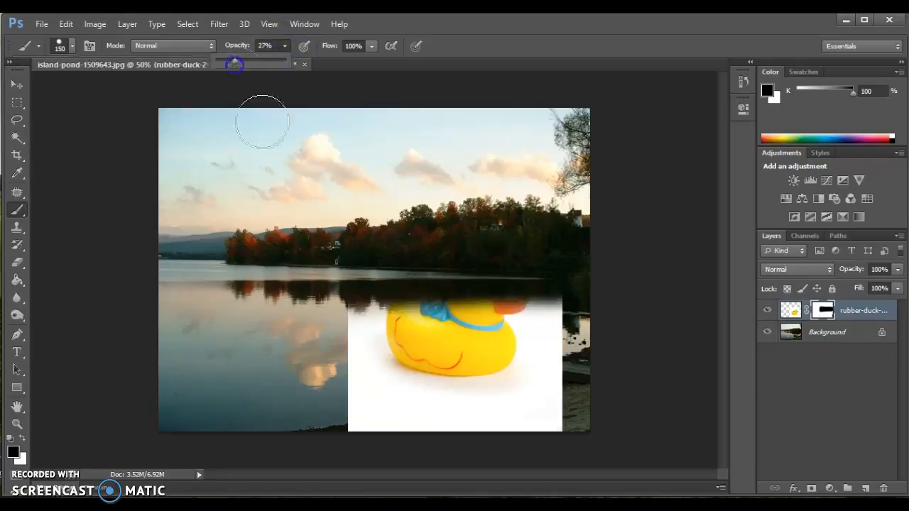
{"action": "left_click_drag", "start_coordinate": [334, 389], "coordinate": [589, 386]}
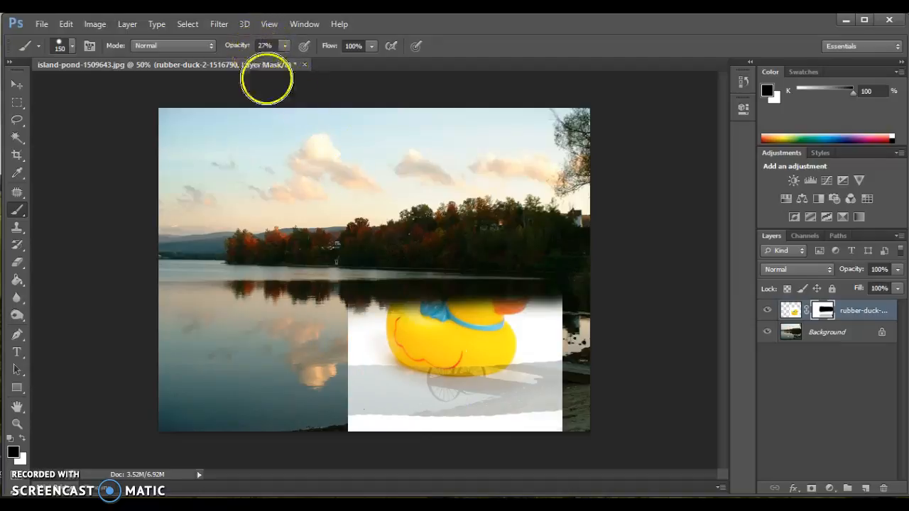
{"action": "left_click_drag", "start_coordinate": [332, 390], "coordinate": [551, 394]}
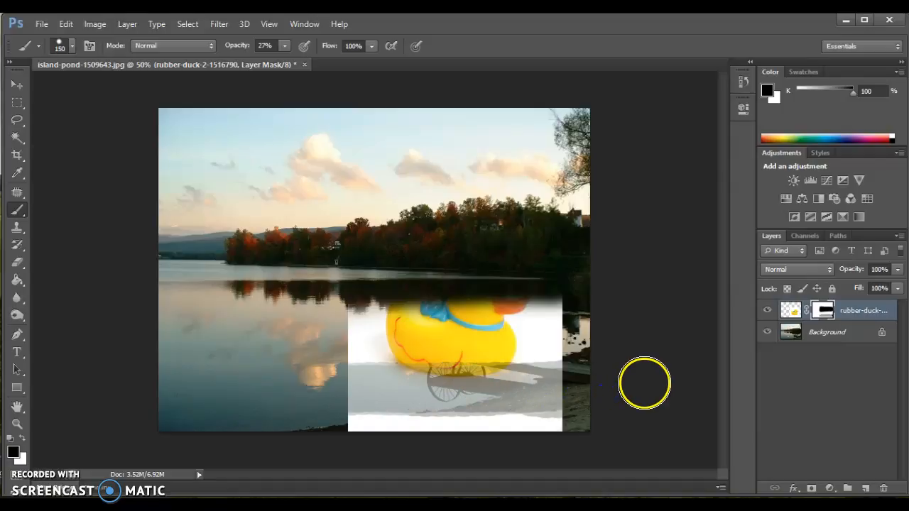
{"action": "left_click_drag", "start_coordinate": [338, 391], "coordinate": [581, 389]}
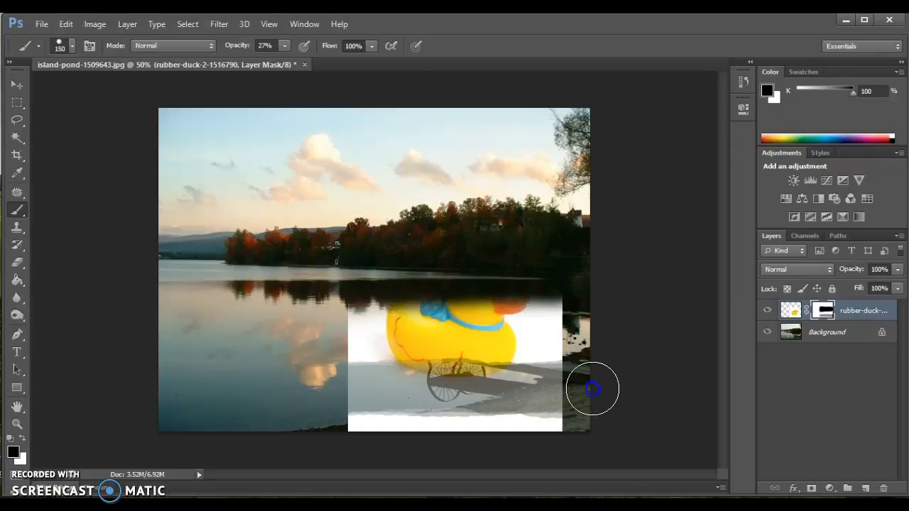
{"action": "left_click_drag", "start_coordinate": [340, 390], "coordinate": [579, 382]}
{"action": "left_click_drag", "start_coordinate": [341, 391], "coordinate": [582, 385]}
{"action": "left_click_drag", "start_coordinate": [341, 390], "coordinate": [578, 383]}
{"action": "left_click_drag", "start_coordinate": [348, 389], "coordinate": [558, 390]}
{"action": "left_click_drag", "start_coordinate": [350, 391], "coordinate": [550, 388]}
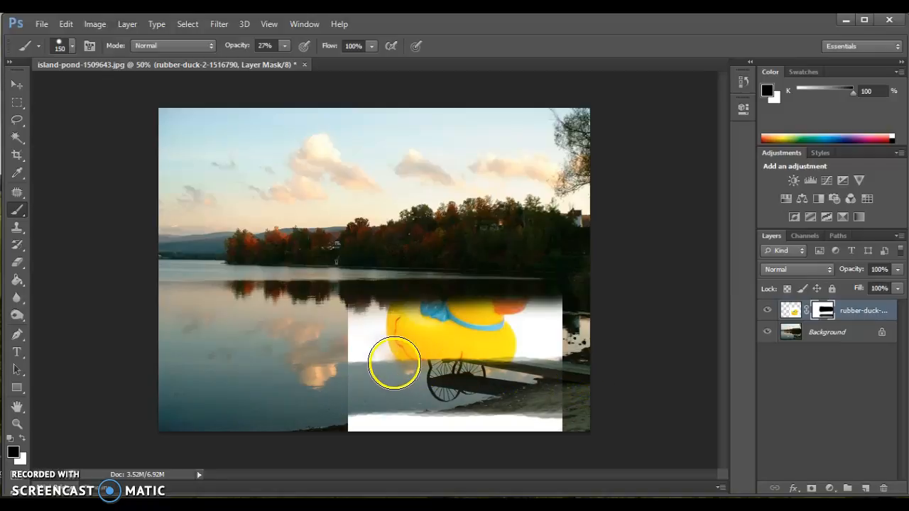
{"action": "left_click", "coordinate": [347, 361]}
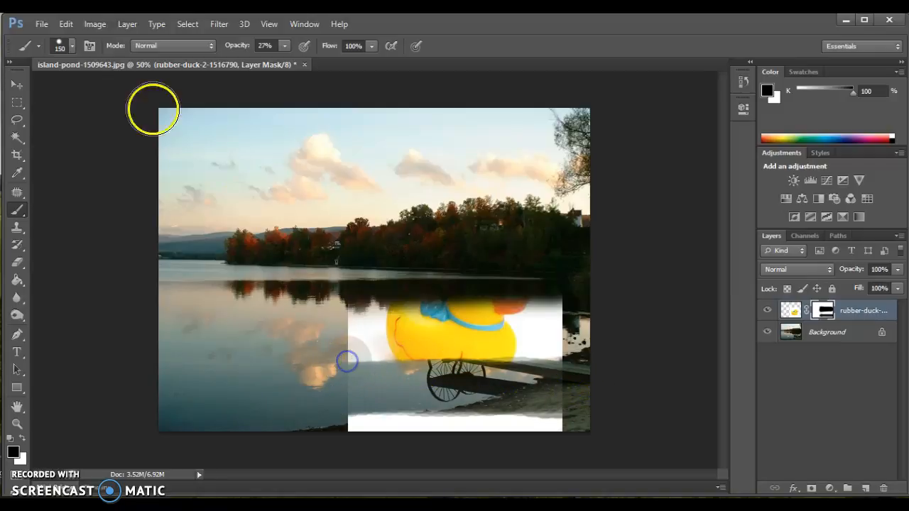
Set the brush to 35% hardness and 53% opacity, and paint black over the duck's lower body and the white along the shore
{"action": "left_click", "coordinate": [71, 46]}
{"action": "left_click_drag", "start_coordinate": [157, 119], "coordinate": [64, 117]}
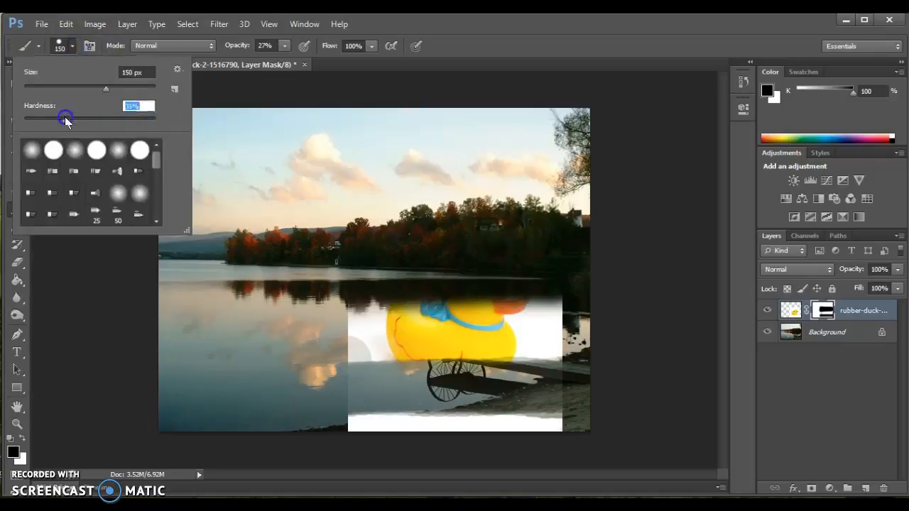
{"action": "mouse_move", "coordinate": [284, 46]}
{"action": "left_mouse_down"}
{"action": "mouse_move", "coordinate": [281, 60]}
{"action": "mouse_move", "coordinate": [302, 64]}
{"action": "left_mouse_up"}
{"action": "mouse_move", "coordinate": [367, 366]}
{"action": "left_mouse_down"}
{"action": "mouse_move", "coordinate": [398, 375]}
{"action": "mouse_move", "coordinate": [502, 367]}
{"action": "mouse_move", "coordinate": [558, 351]}
{"action": "mouse_move", "coordinate": [552, 425]}
{"action": "mouse_move", "coordinate": [394, 422]}
{"action": "mouse_move", "coordinate": [364, 431]}
{"action": "mouse_move", "coordinate": [408, 422]}
{"action": "mouse_move", "coordinate": [540, 428]}
{"action": "left_mouse_up"}
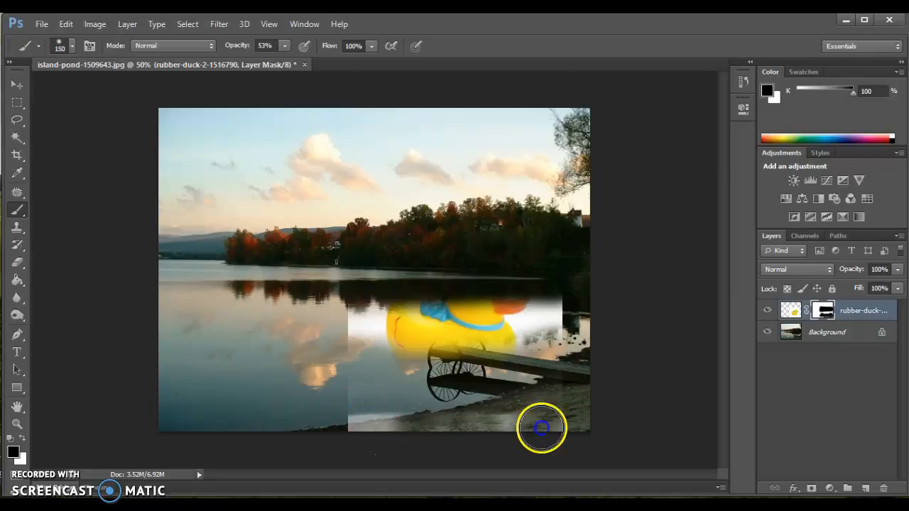
Make white the foreground colour and paint on the mask to bring back the duck's lower body
{"action": "left_click", "coordinate": [21, 440]}
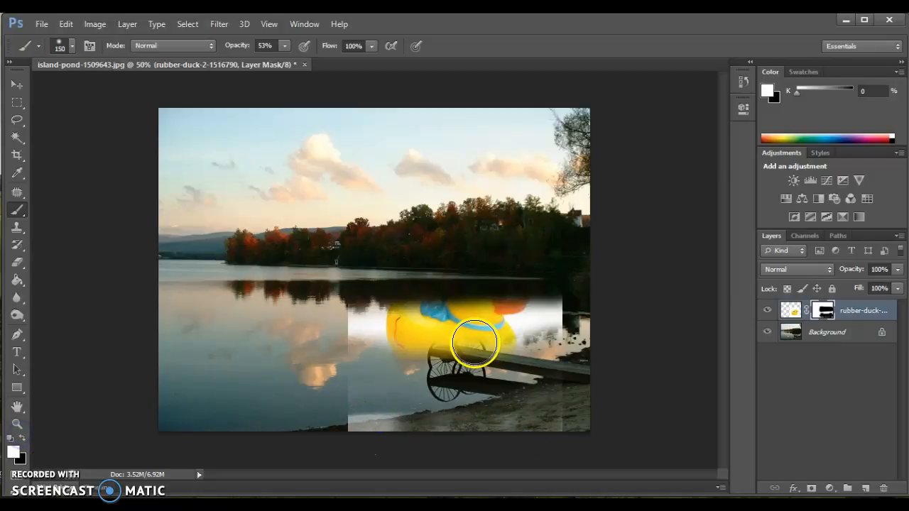
{"action": "mouse_move", "coordinate": [476, 352]}
{"action": "left_mouse_down"}
{"action": "mouse_move", "coordinate": [436, 346]}
{"action": "mouse_move", "coordinate": [491, 348]}
{"action": "mouse_move", "coordinate": [492, 357]}
{"action": "mouse_move", "coordinate": [447, 367]}
{"action": "mouse_move", "coordinate": [412, 356]}
{"action": "mouse_move", "coordinate": [479, 365]}
{"action": "mouse_move", "coordinate": [375, 357]}
{"action": "mouse_move", "coordinate": [533, 359]}
{"action": "mouse_move", "coordinate": [378, 337]}
{"action": "mouse_move", "coordinate": [506, 339]}
{"action": "mouse_move", "coordinate": [379, 360]}
{"action": "mouse_move", "coordinate": [489, 379]}
{"action": "mouse_move", "coordinate": [491, 357]}
{"action": "left_mouse_up"}
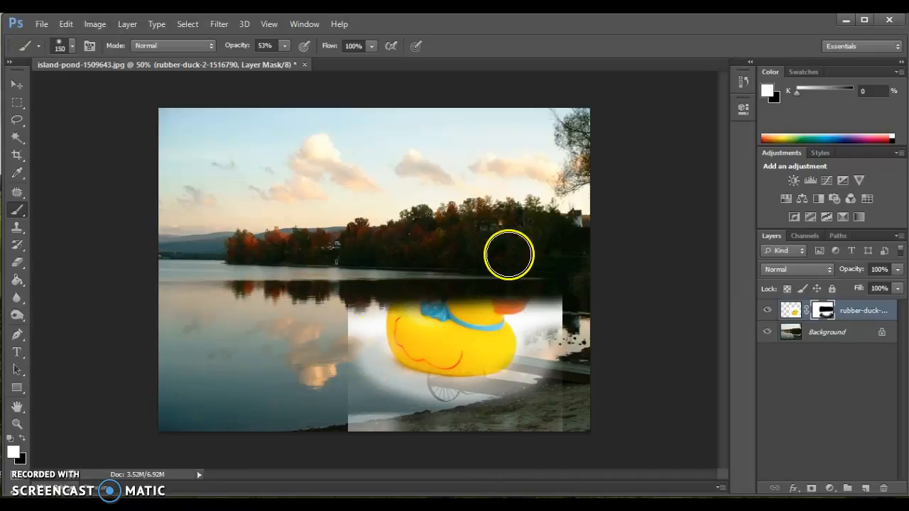